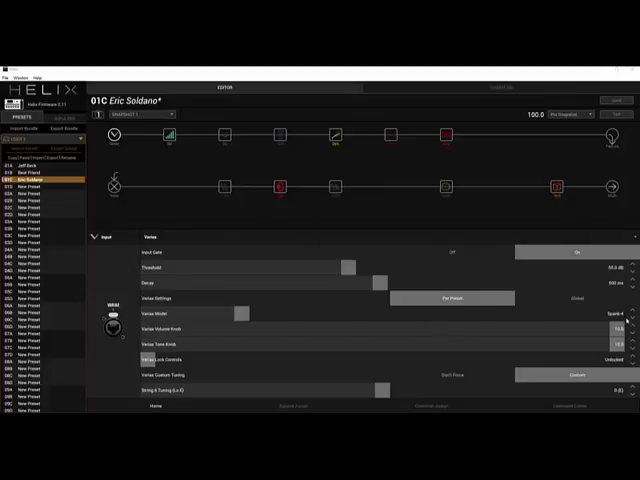
# Check the 10-band EQ's mid-boost settings, then return to the Variax input settings
pyautogui.click(224, 135)
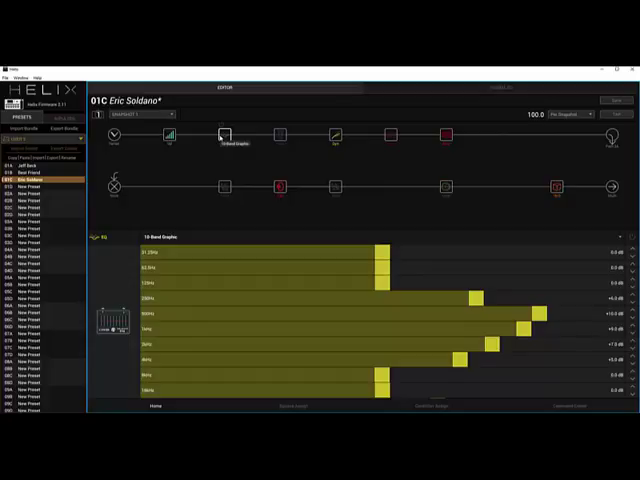
pyautogui.click(114, 134)
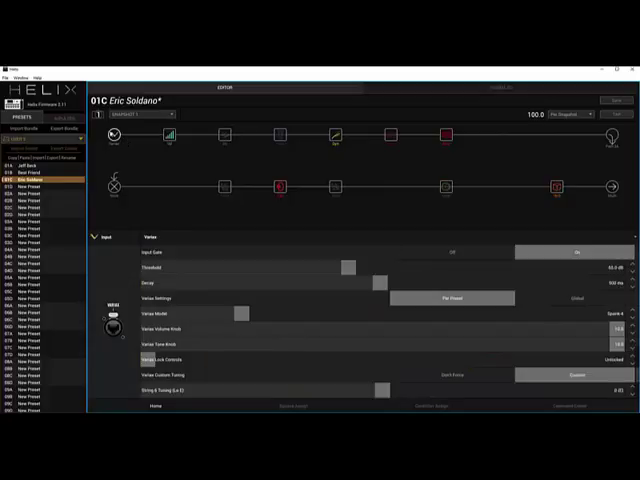